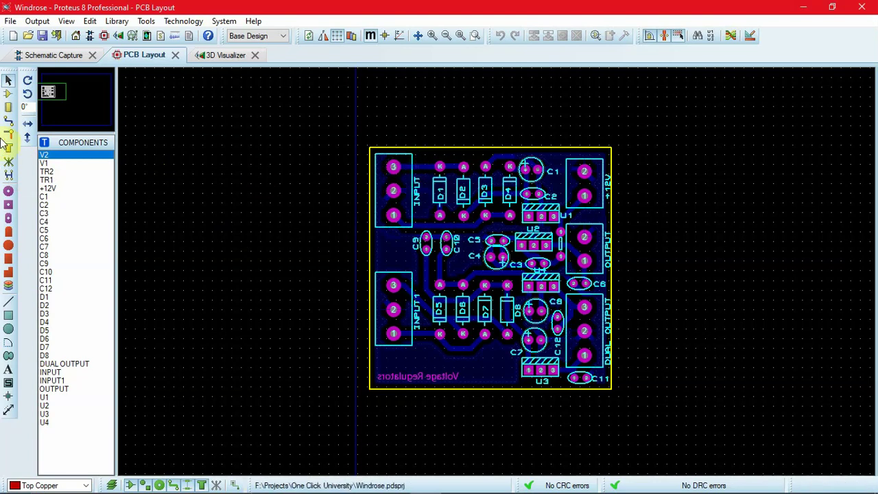
Step: Show the unplaced components and check the circuit in the schematic before returning to the PCB
click(9, 93)
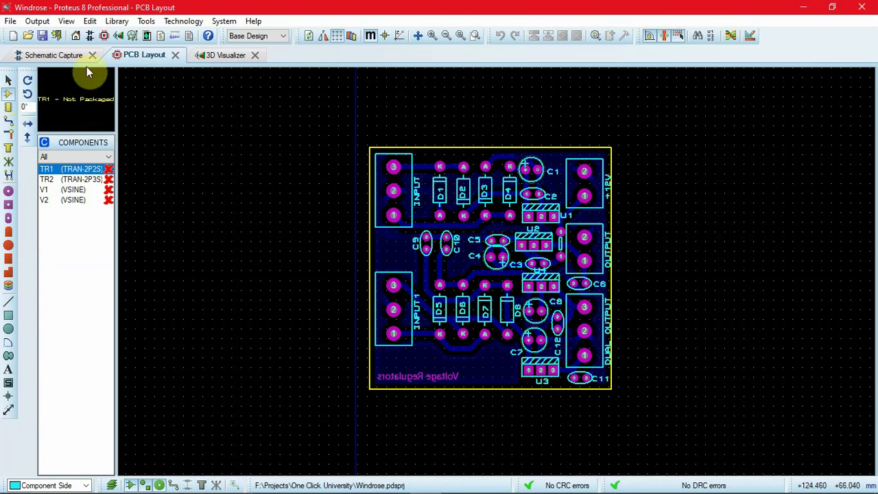
click(73, 55)
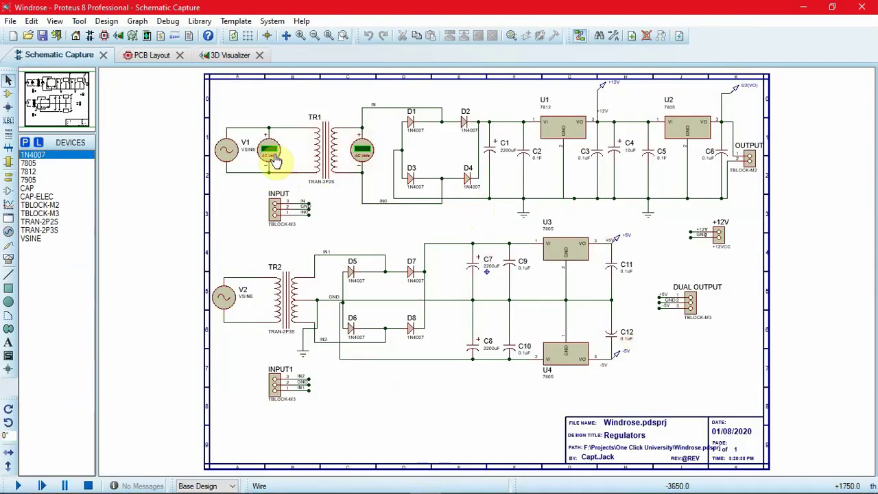
click(140, 55)
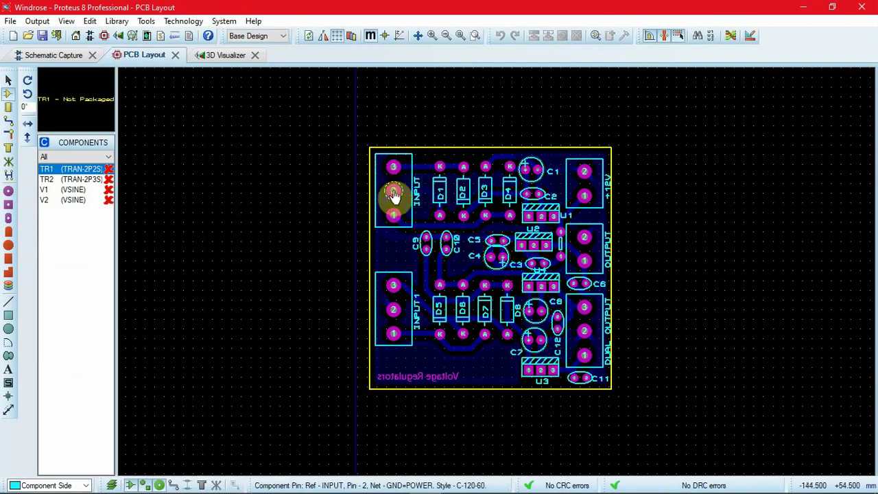
Step: Delete the INPUT terminal block from the board, then pick it, rotate 90° and cancel placement
right_click(393, 195)
click(439, 234)
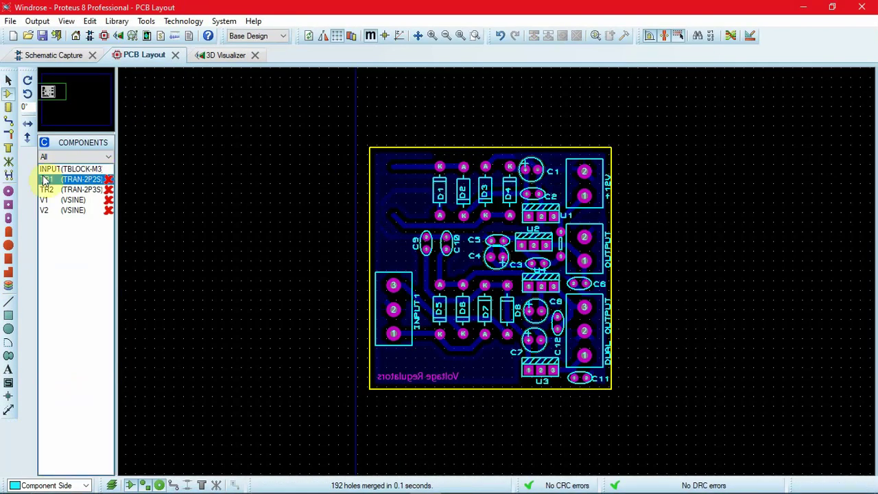
click(294, 173)
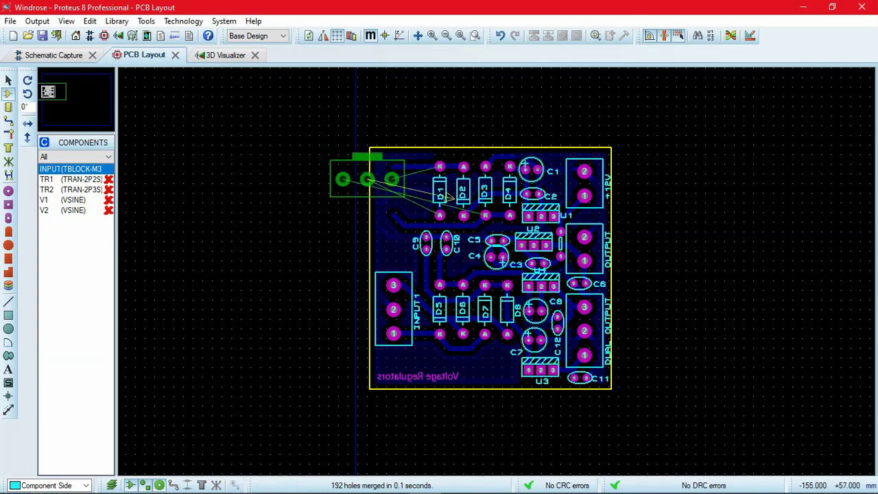
key(KP_Add)
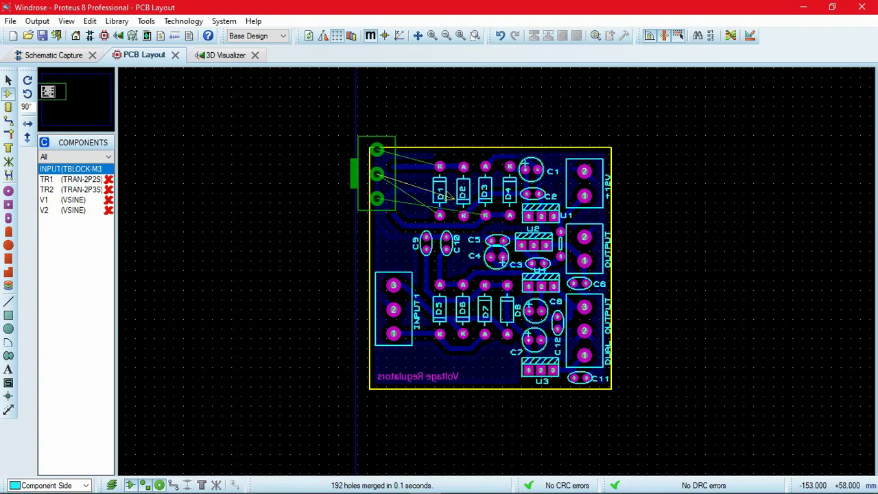
right_click(357, 188)
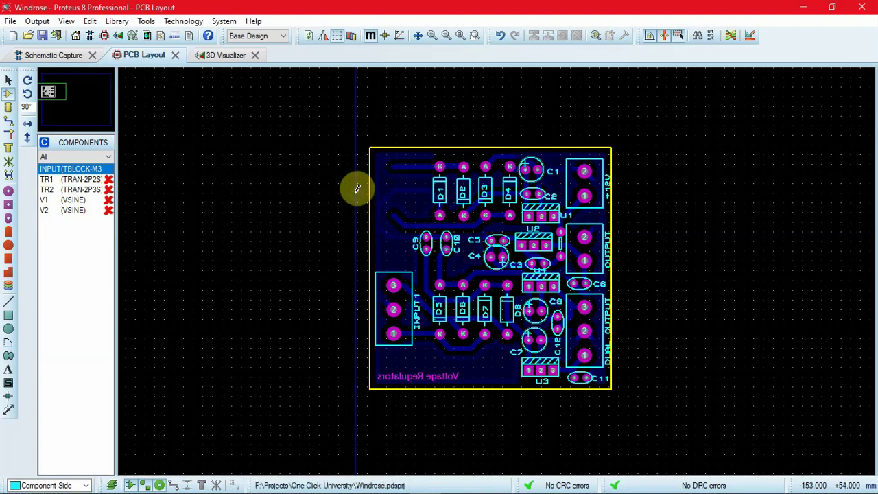
Step: Place the INPUT terminal block on the board's left side, then browse Connectors footprint packages
click(356, 188)
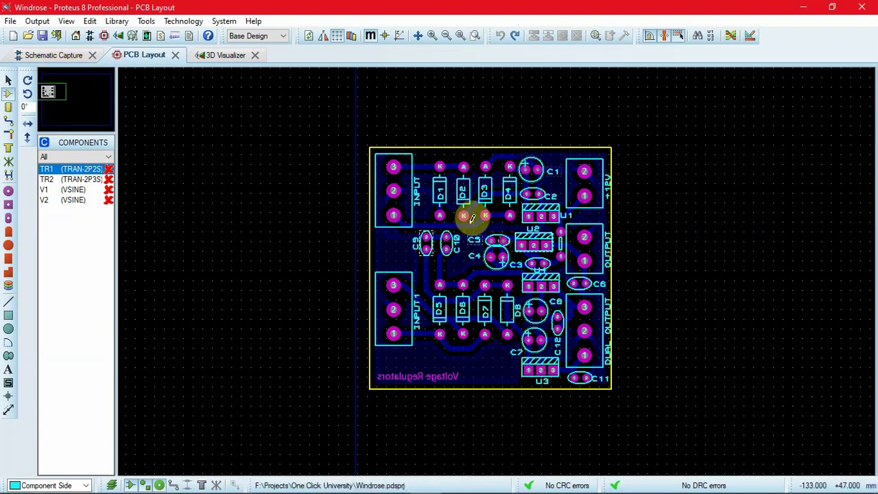
click(8, 110)
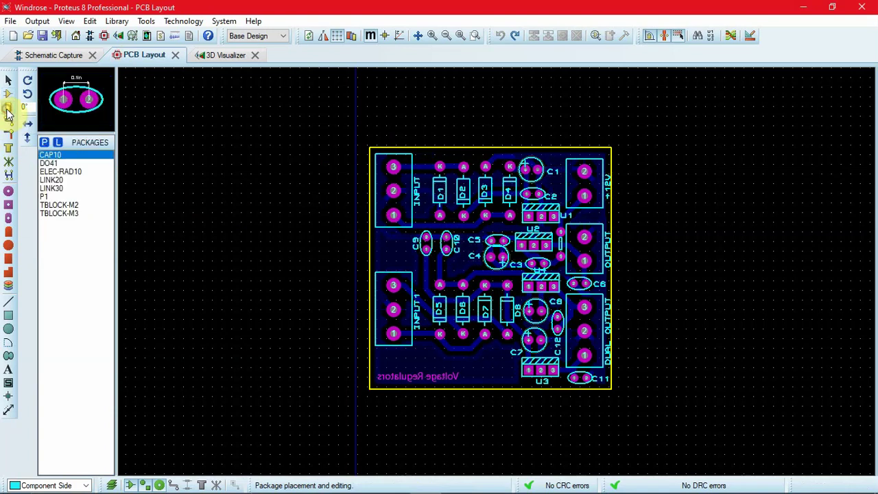
click(42, 144)
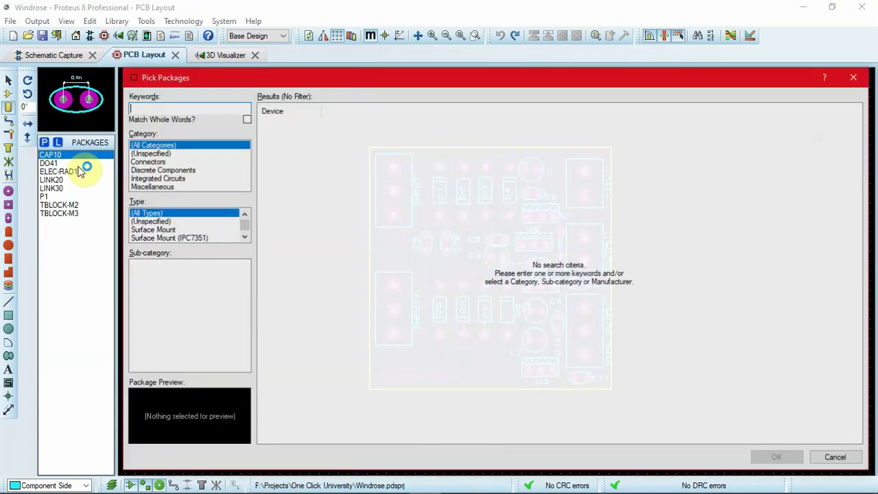
click(155, 162)
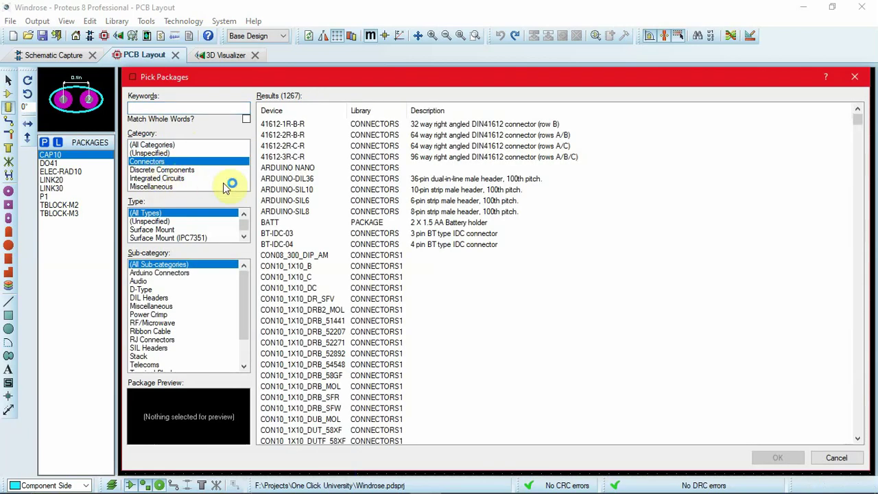
click(278, 201)
click(302, 266)
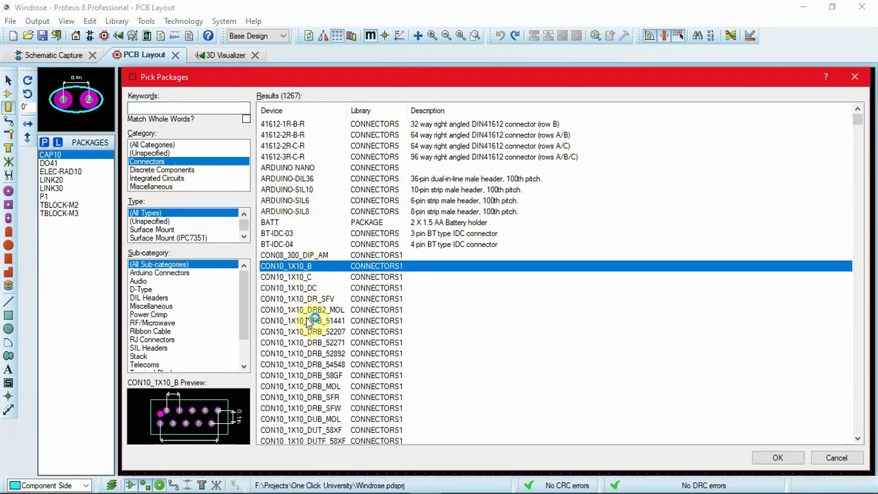
click(307, 321)
click(292, 254)
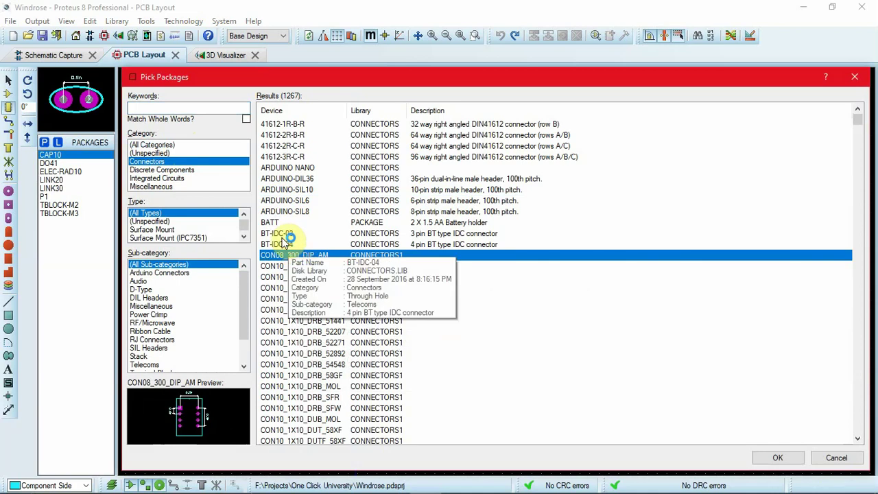
Step: Preview D-Type and Arduino connector packages such as D-25-M-S and ARDUINO-SIL10
click(147, 289)
click(321, 244)
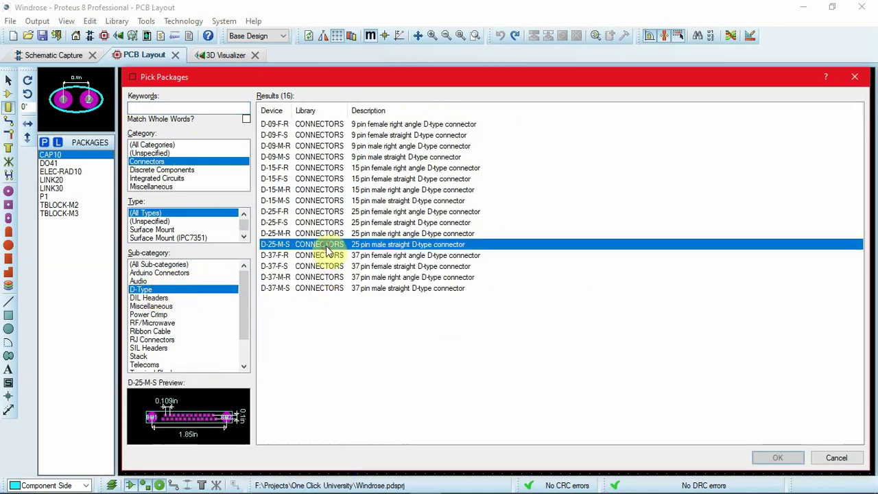
click(283, 125)
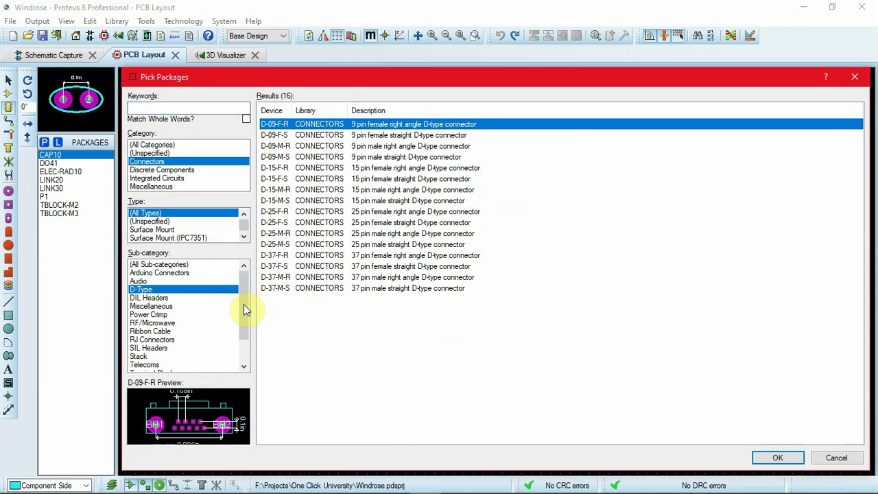
drag(245, 303, 246, 308)
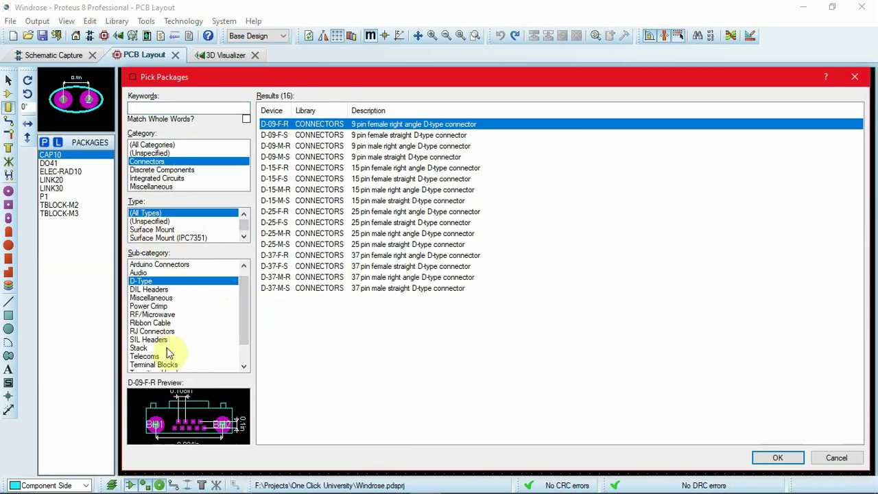
click(153, 266)
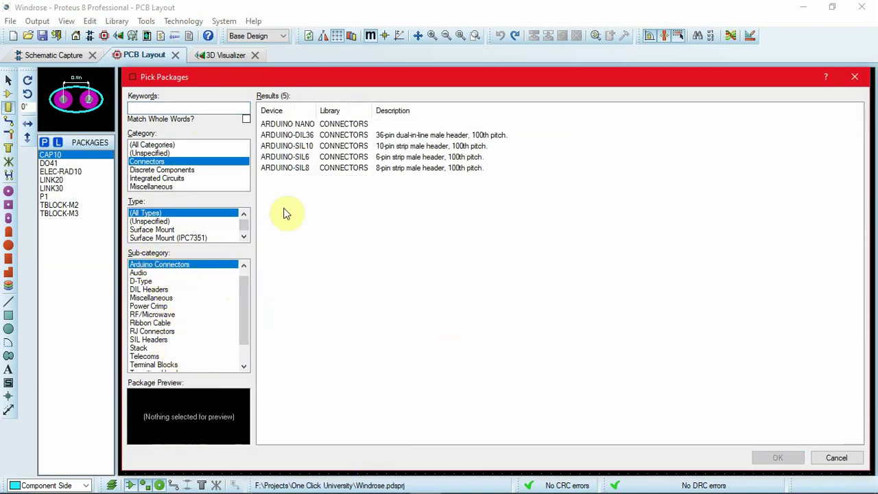
click(295, 145)
click(306, 171)
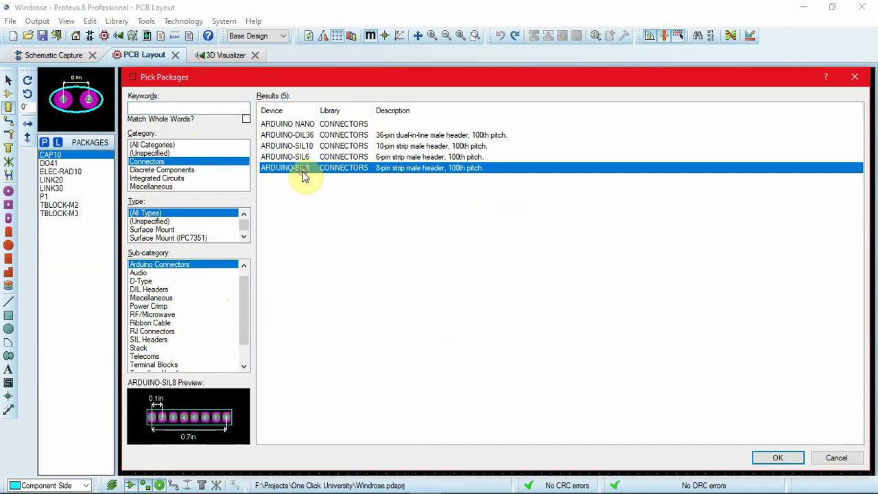
drag(240, 317, 240, 330)
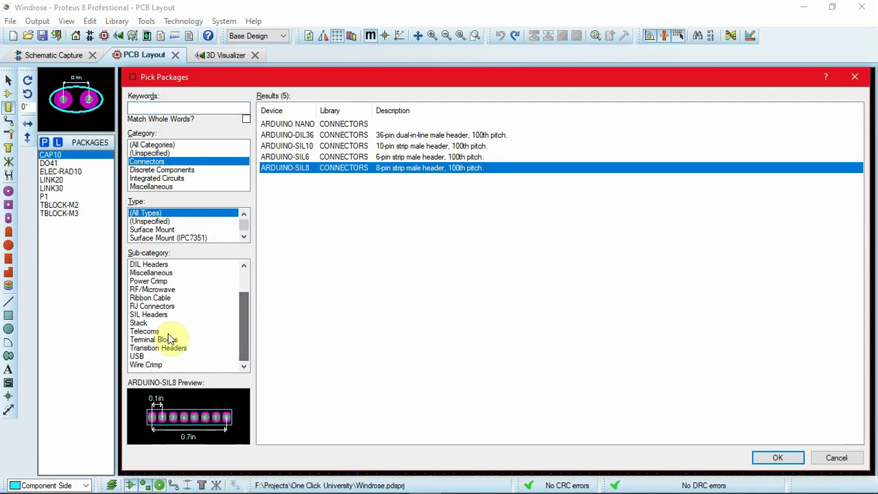
Step: Choose the TBLOCK-I2 two-way package from the Terminal Blocks sub-category and confirm
click(164, 339)
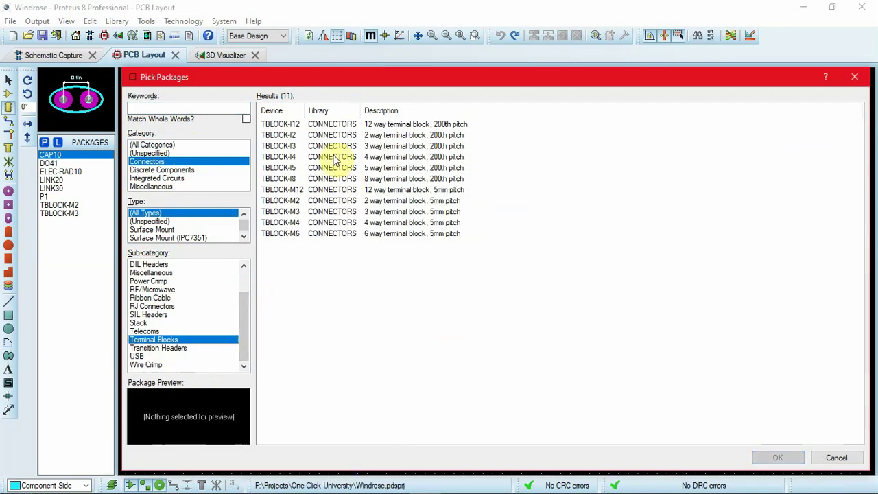
click(291, 135)
click(779, 456)
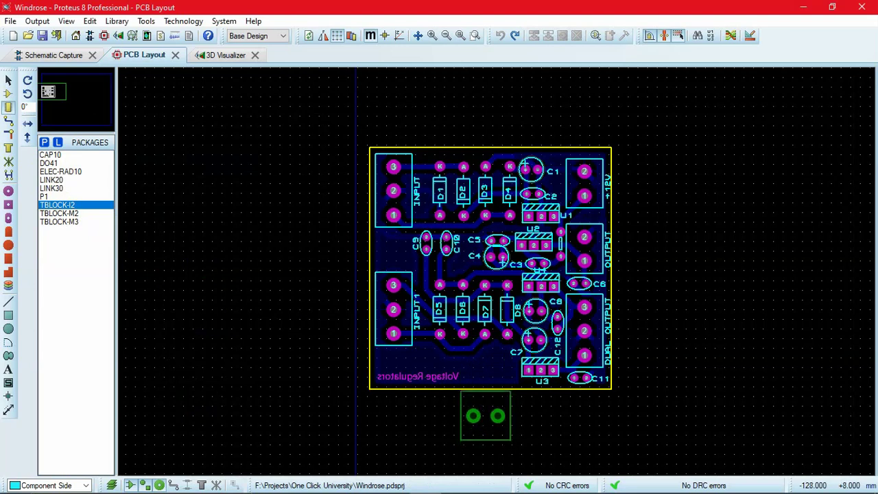
Step: Drop the TBLOCK-I2 footprint on the canvas just beneath the voltage regulator board
click(486, 415)
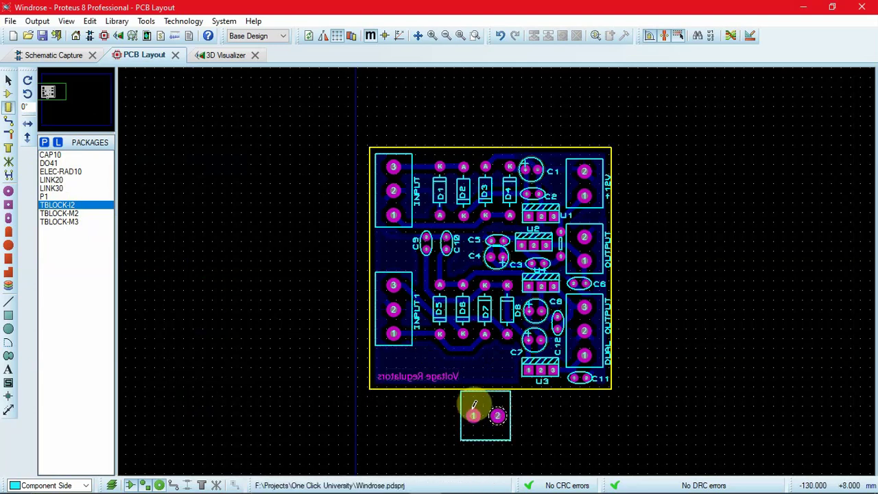
Step: Draw ratsnest lines from terminal block pin 1 to the D7 diode pad and pin 2 to a U3 pad
click(8, 162)
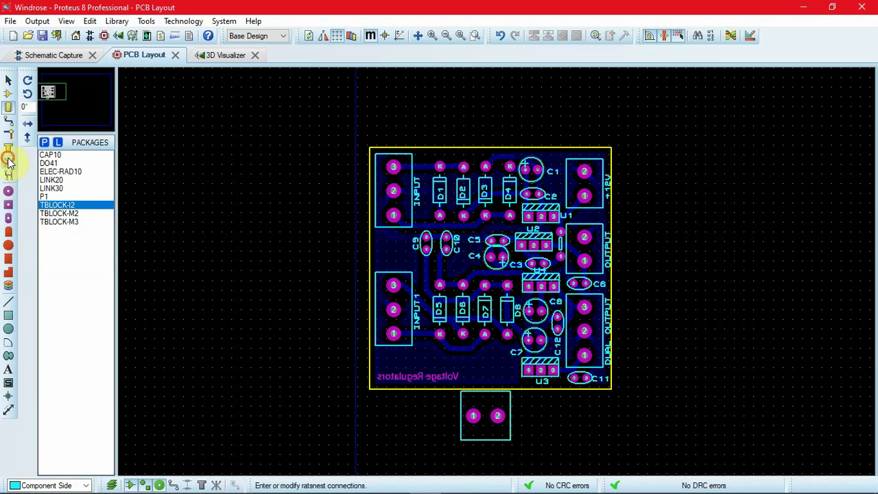
click(473, 415)
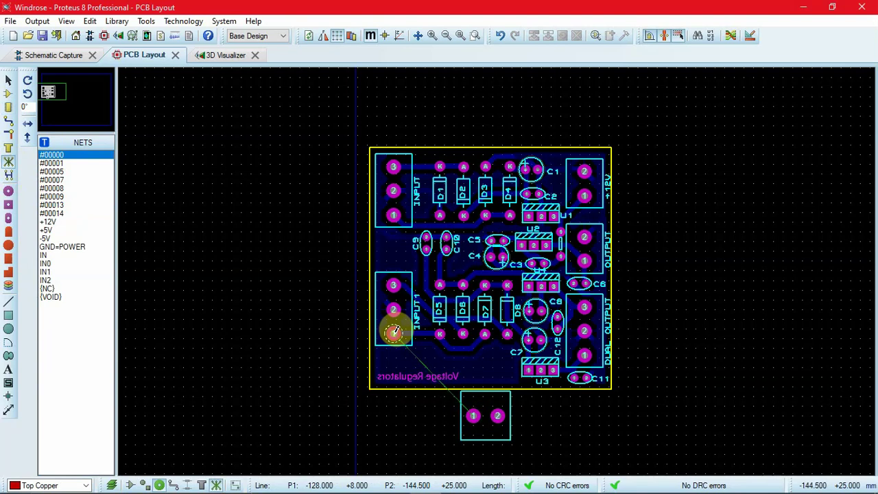
click(393, 333)
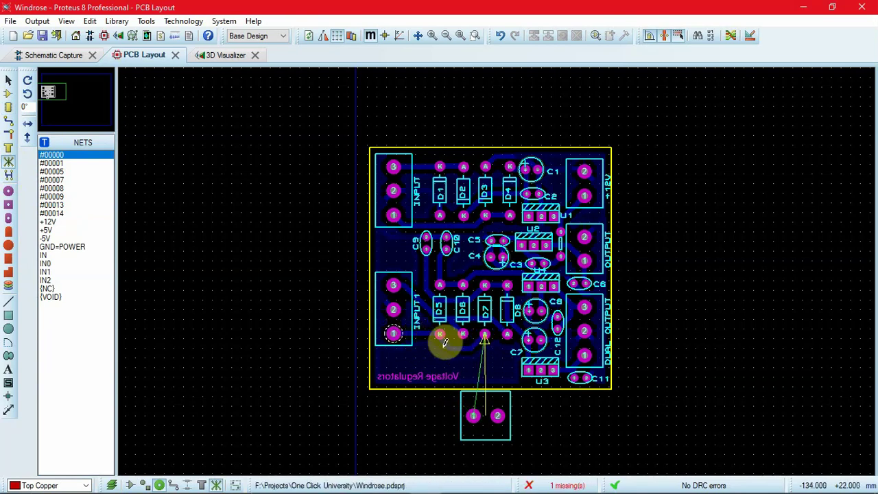
click(498, 414)
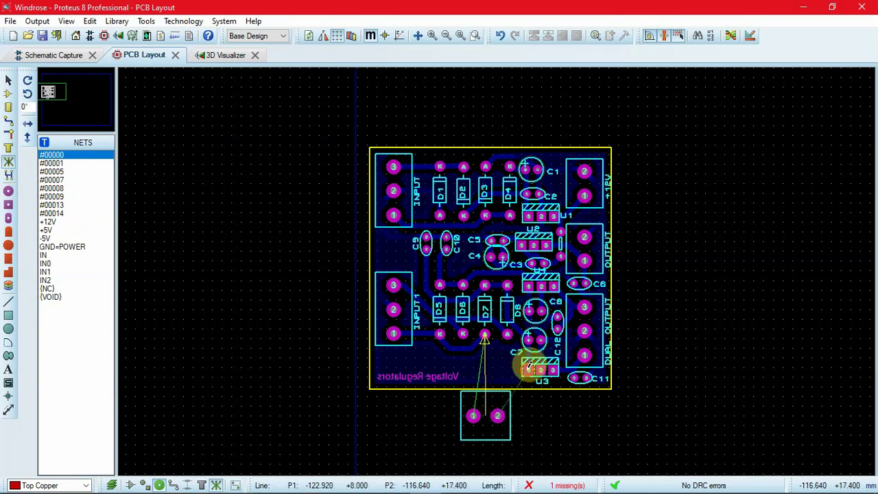
click(528, 367)
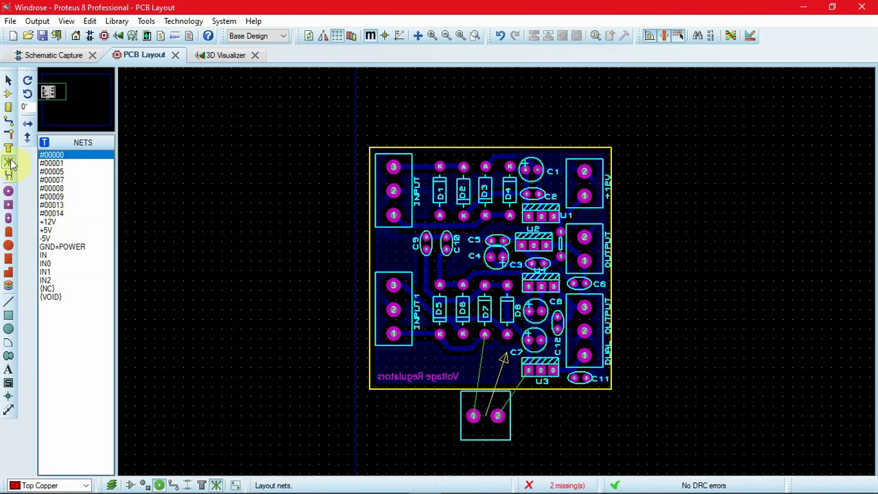
Step: Switch to bottom-copper track mode, then briefly select and deselect the board outline
click(8, 120)
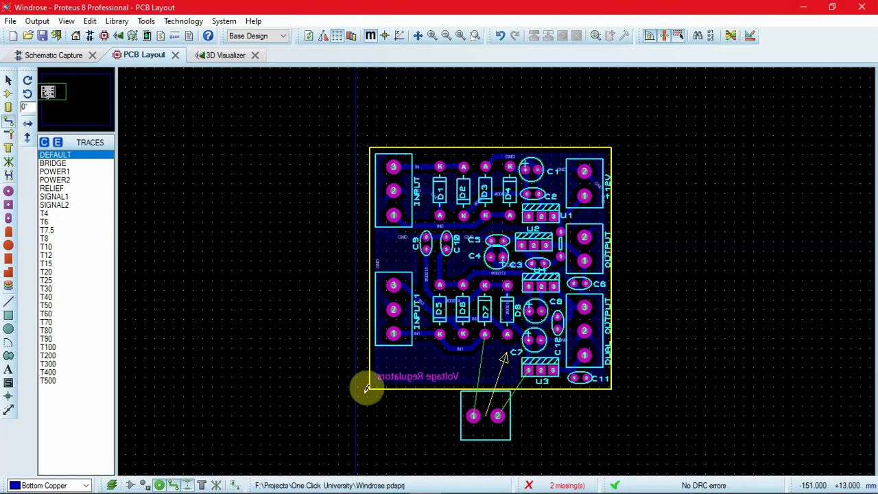
click(8, 80)
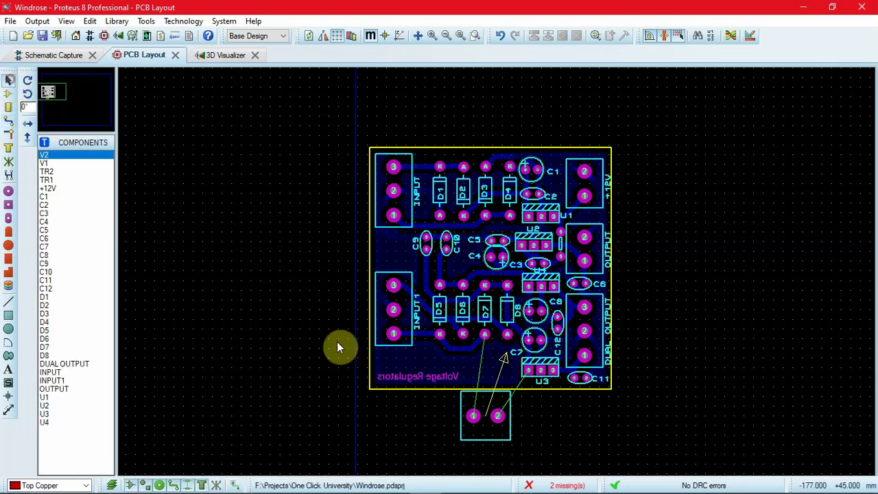
click(385, 389)
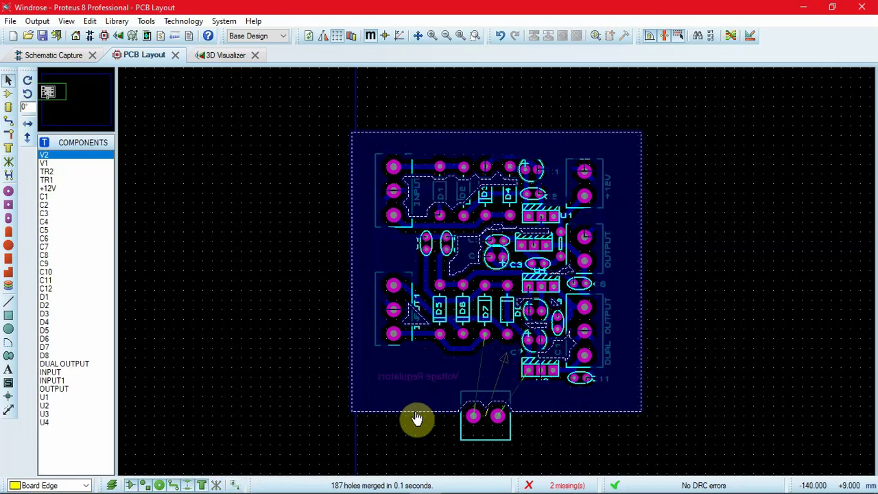
click(464, 359)
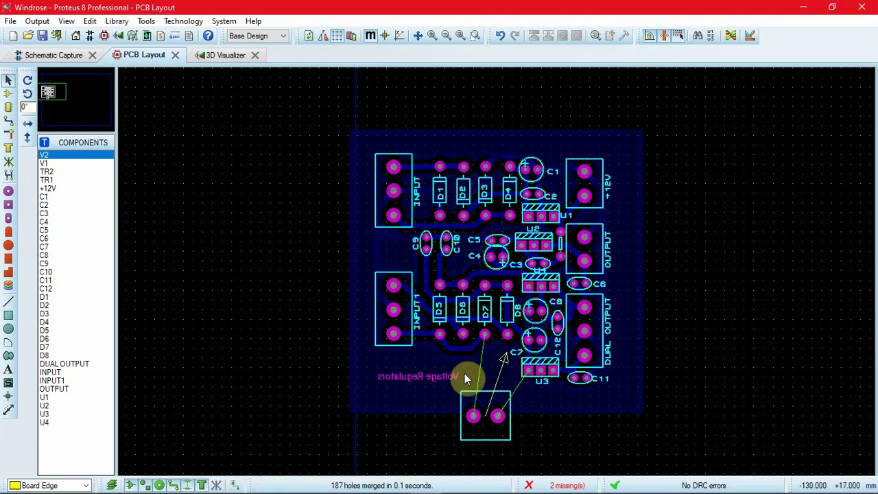
Step: Route tracks from pin 1 to the diode pad (IN1) and pin 2 to the U3 pad (#00014)
click(6, 123)
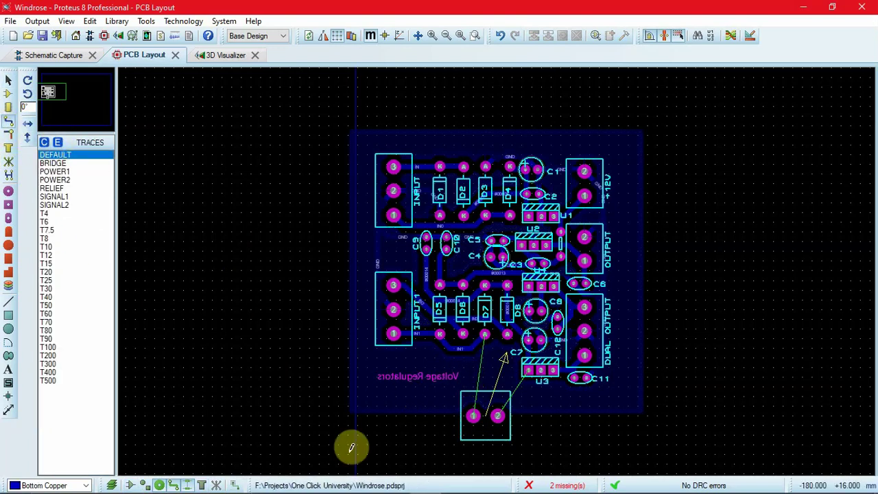
click(473, 413)
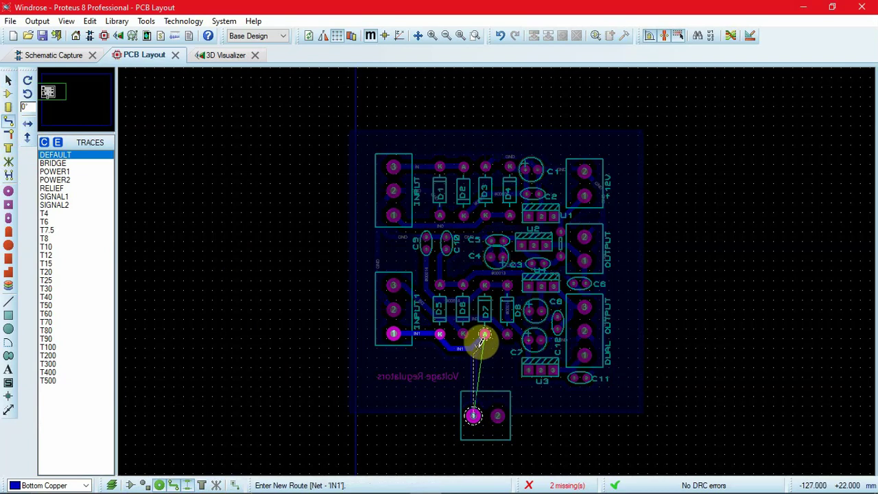
click(484, 333)
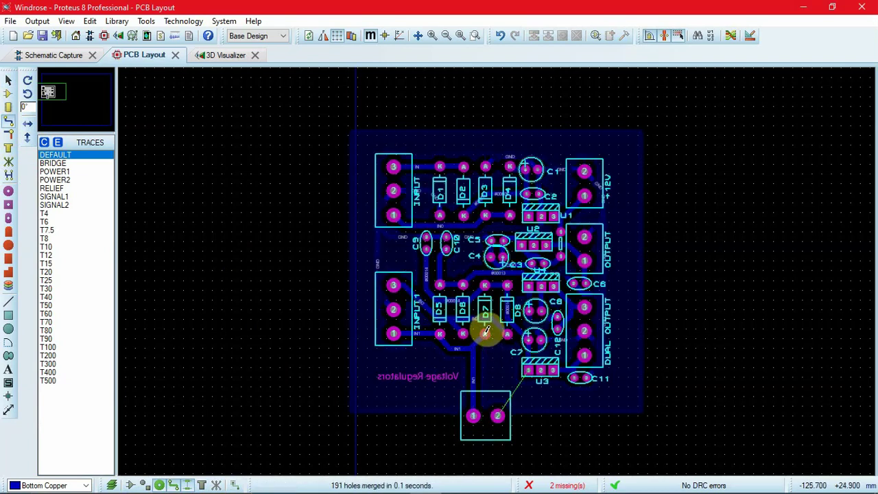
click(498, 415)
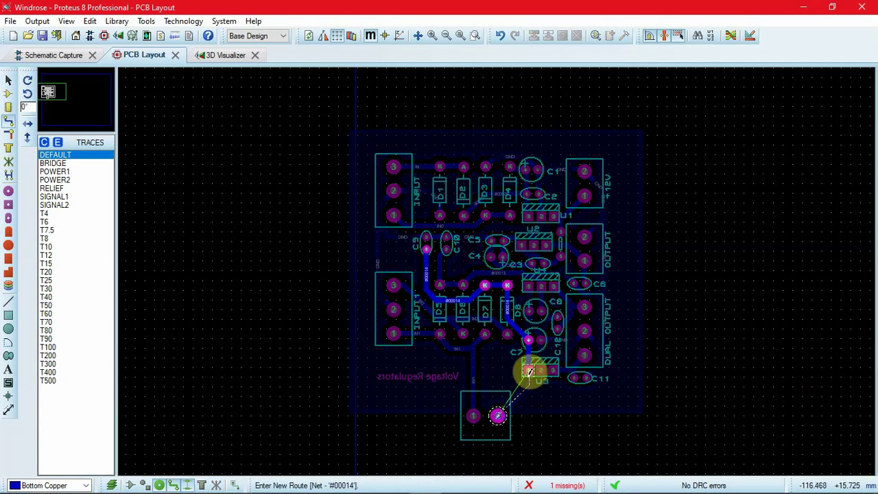
click(529, 368)
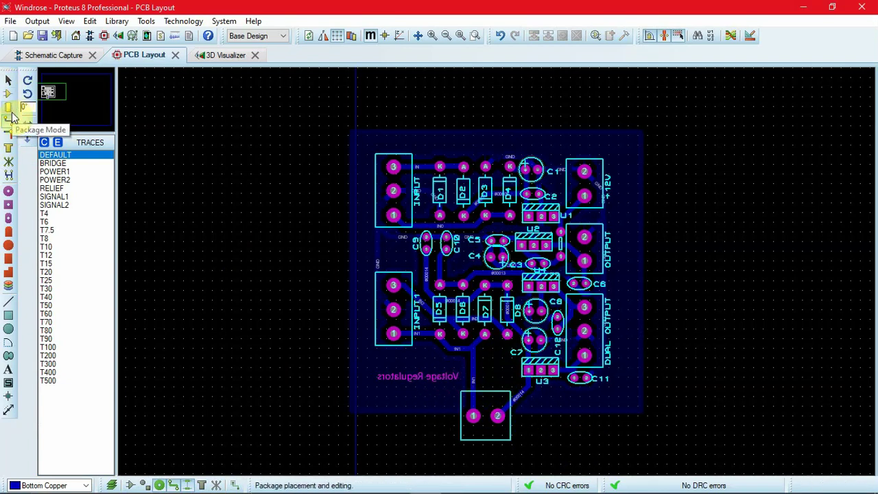
click(8, 164)
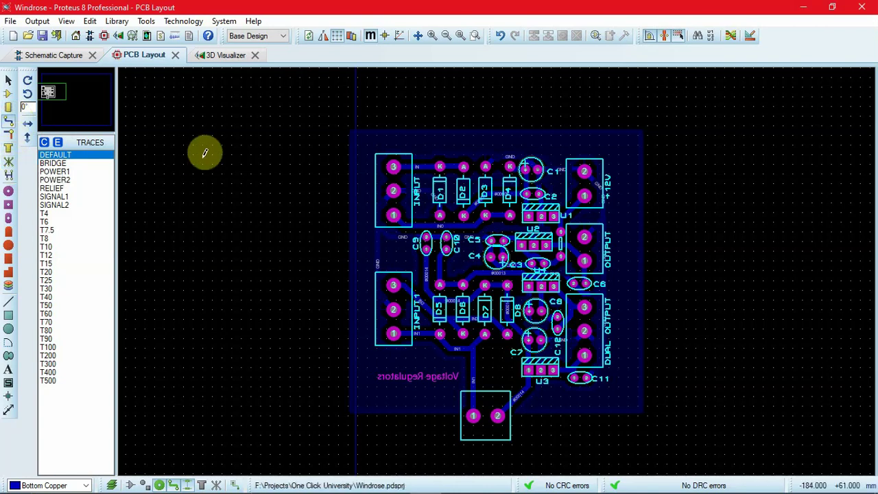